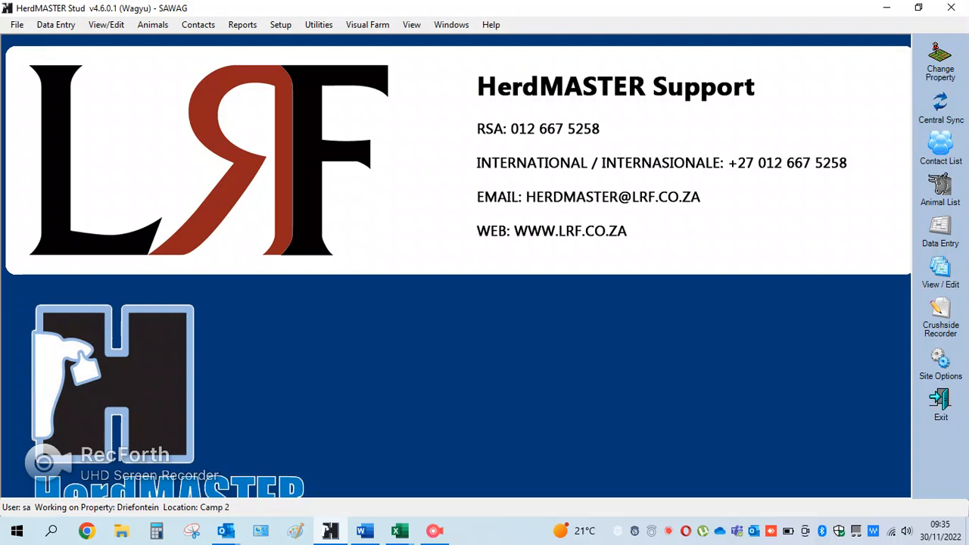
# - Open the existing weight records for viewing and editing, and maximize their window
pyautogui.click(106, 24)
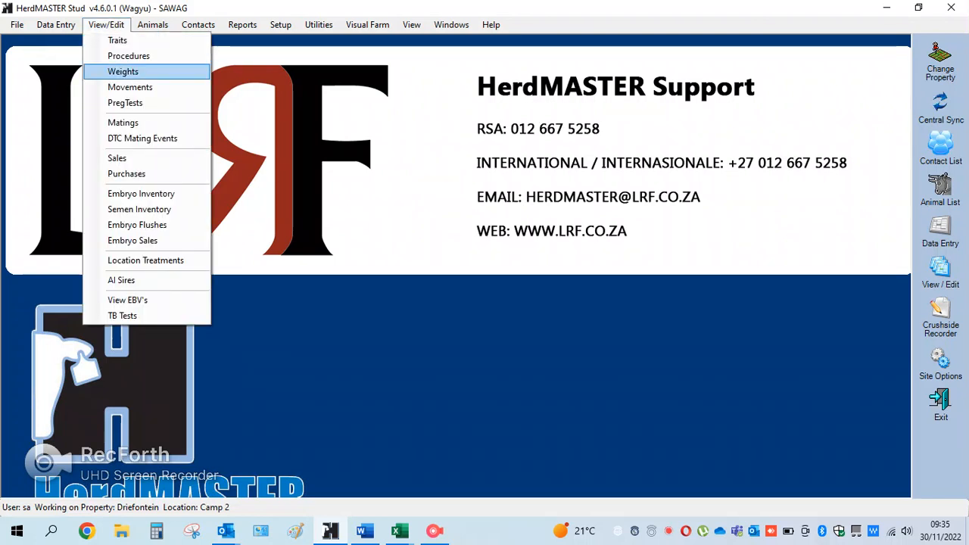
pyautogui.press('Return')
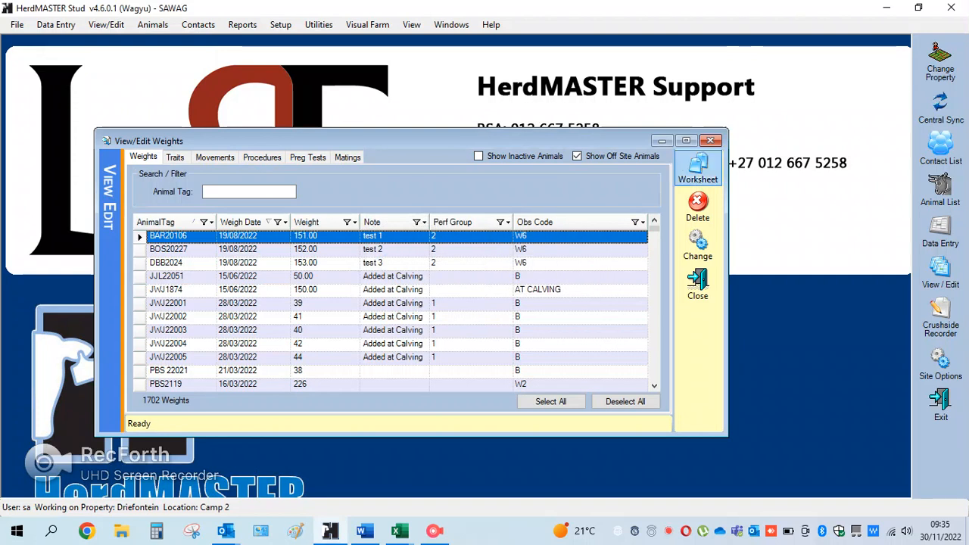
pyautogui.click(686, 141)
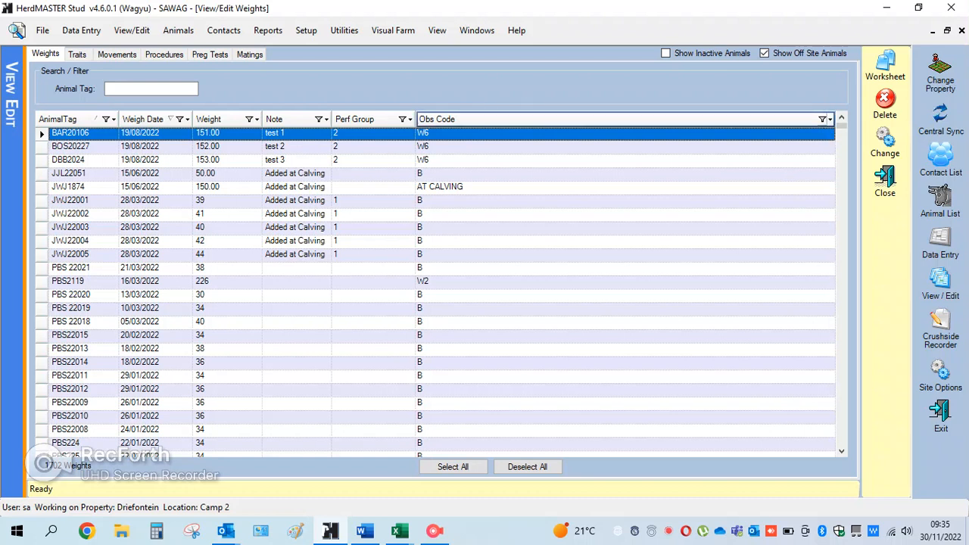
# - Filter the weight records by Obs Code W2
pyautogui.click(827, 119)
pyautogui.scroll(-3, 619, 170)
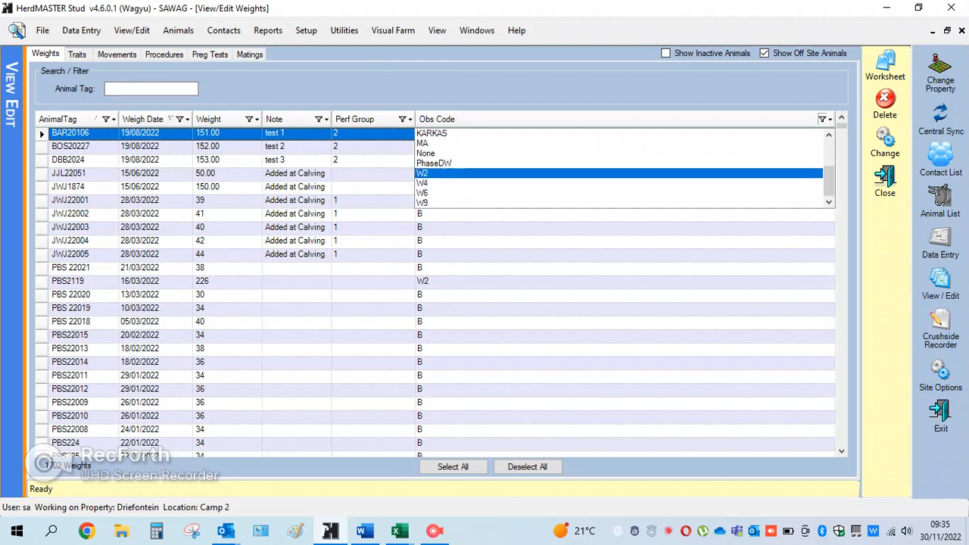
pyautogui.press('Return')
# - Look through the W2 weights by weigh date for the group of animals that needs a bulk change
pyautogui.scroll(-20, 439, 291)
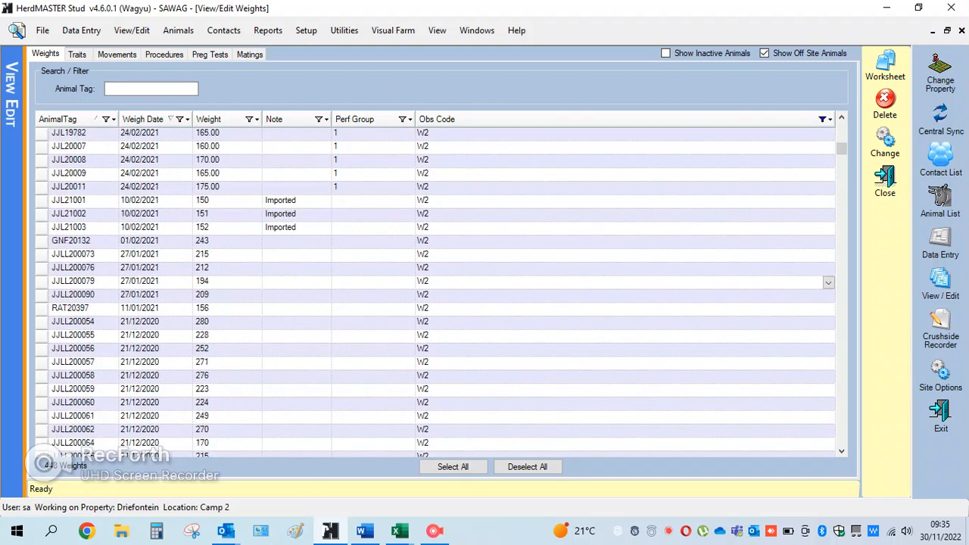
pyautogui.scroll(20, 447, 293)
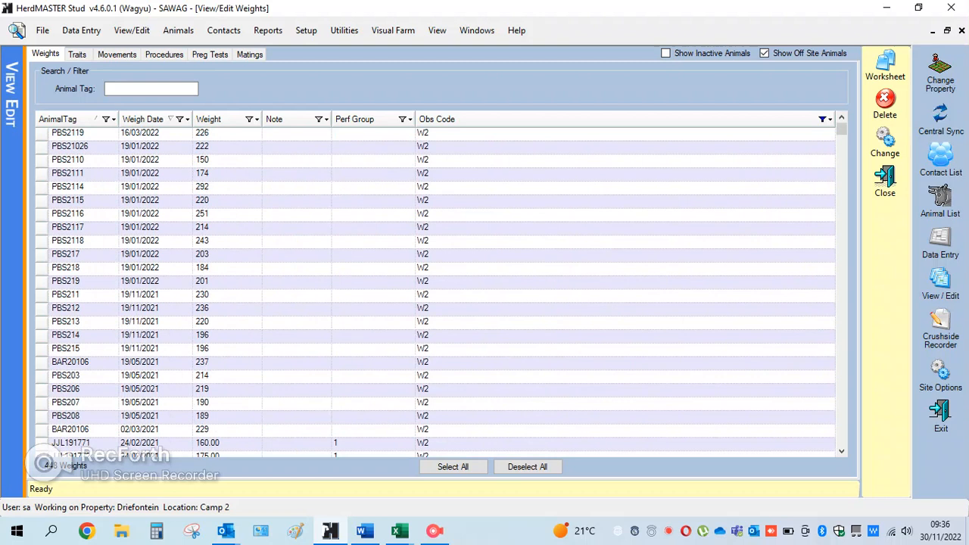
pyautogui.scroll(-5, 439, 292)
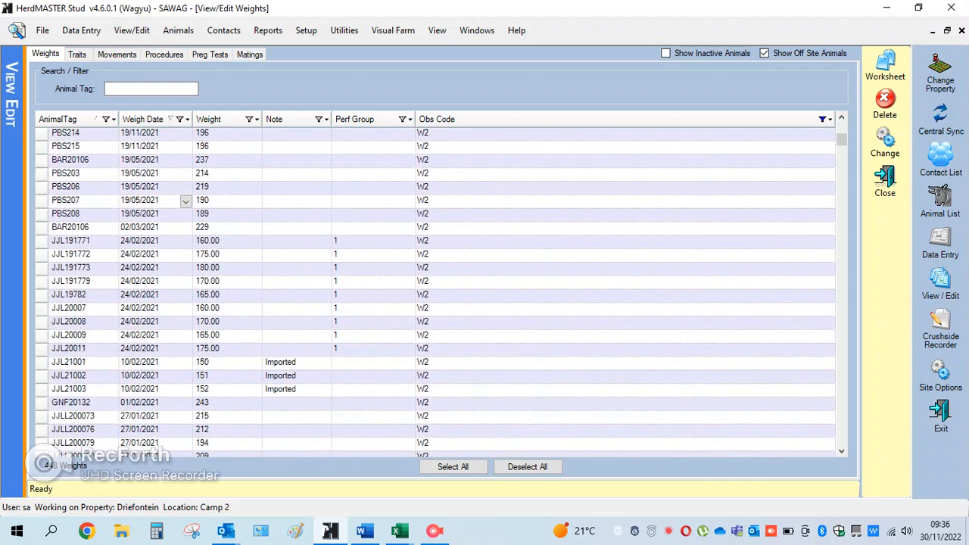
pyautogui.scroll(-8, 186, 202)
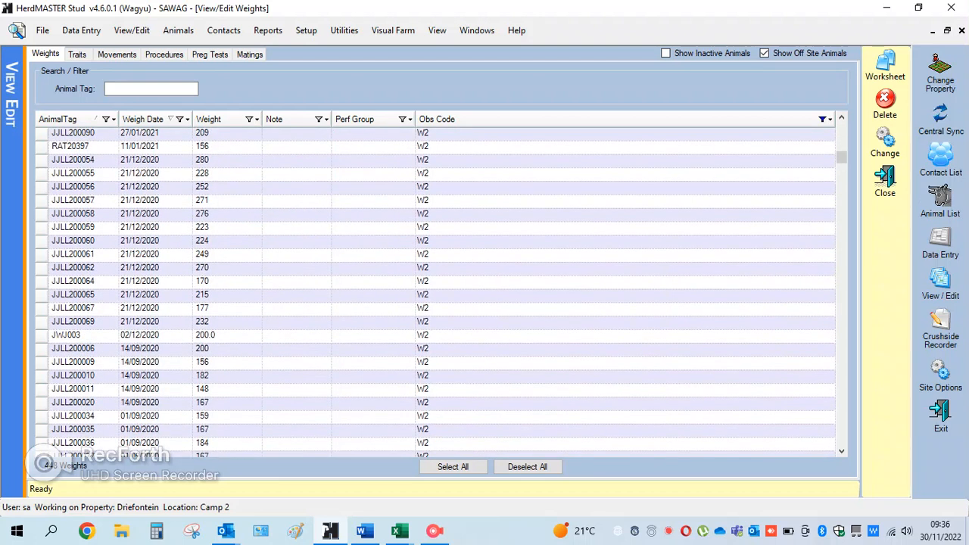
pyautogui.scroll(1, 185, 201)
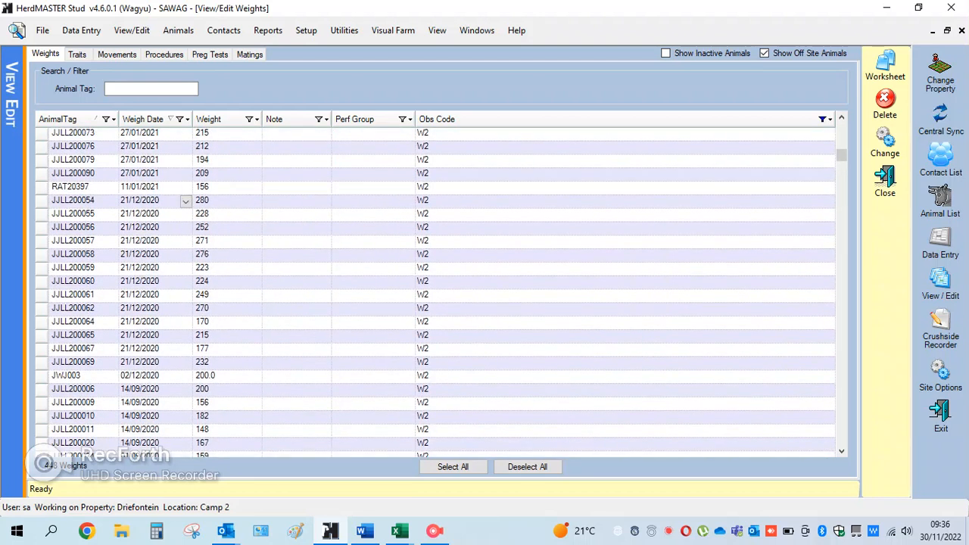
pyautogui.click(74, 201)
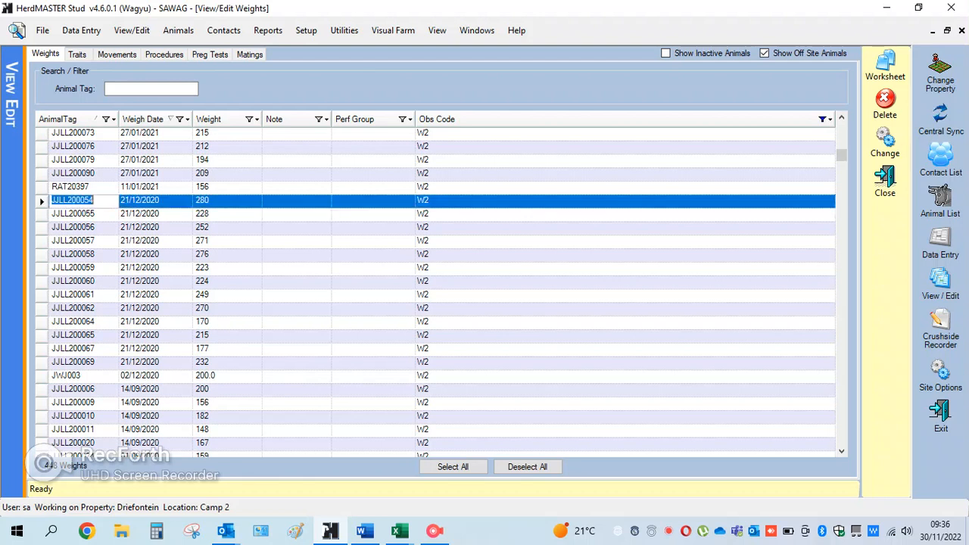
pyautogui.scroll(10, 185, 227)
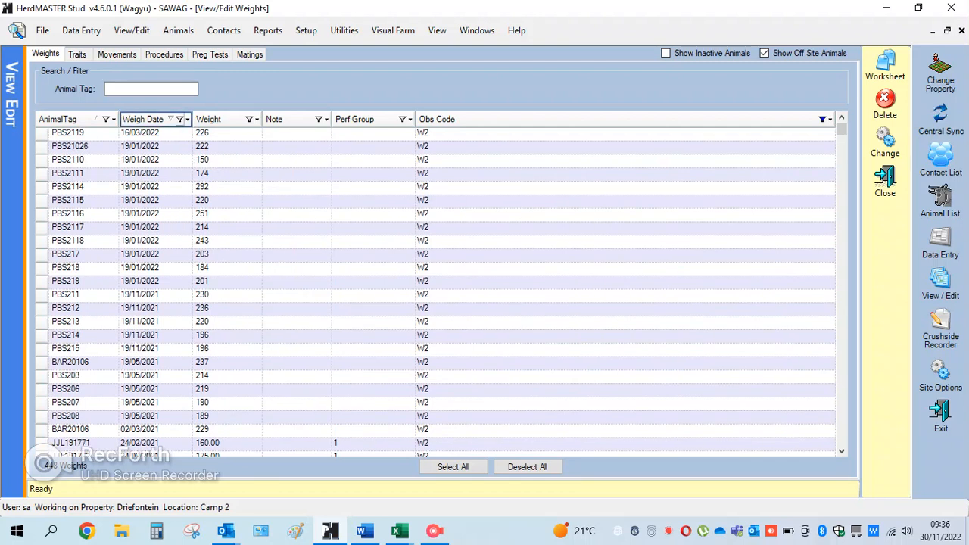
# - Narrow the W2 weights to those with the Weigh Date 21/12/2020
pyautogui.click(180, 119)
pyautogui.scroll(-3, 152, 173)
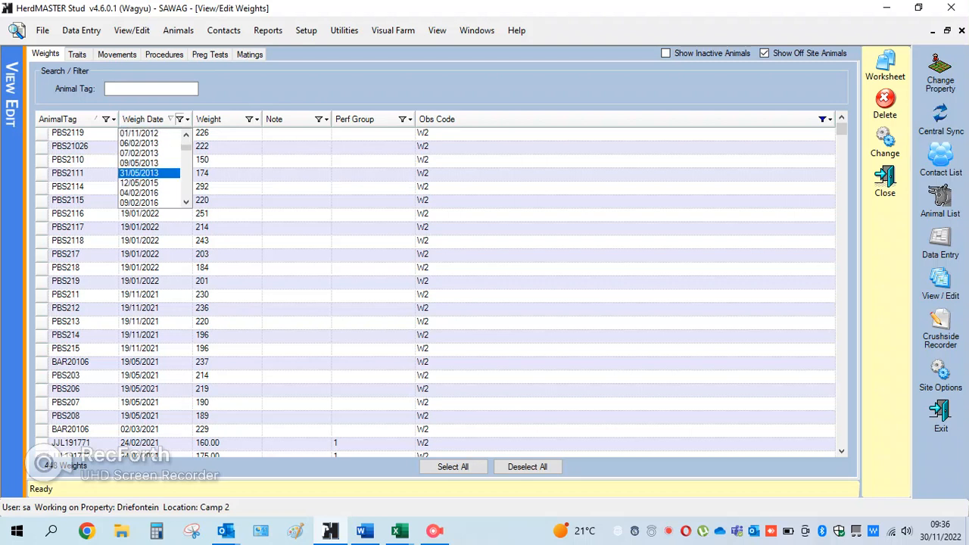
pyautogui.scroll(-12, 152, 172)
pyautogui.scroll(-5, 151, 166)
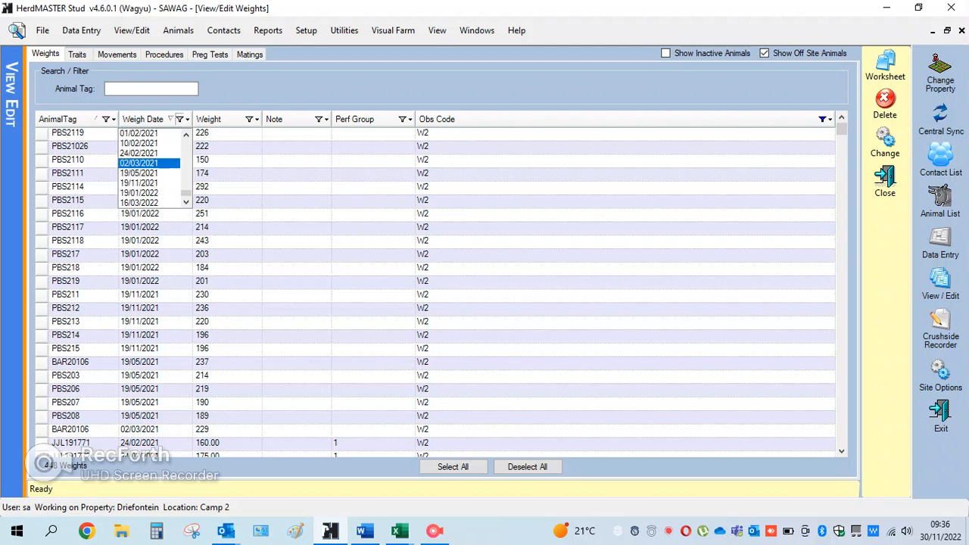
pyautogui.scroll(2, 152, 167)
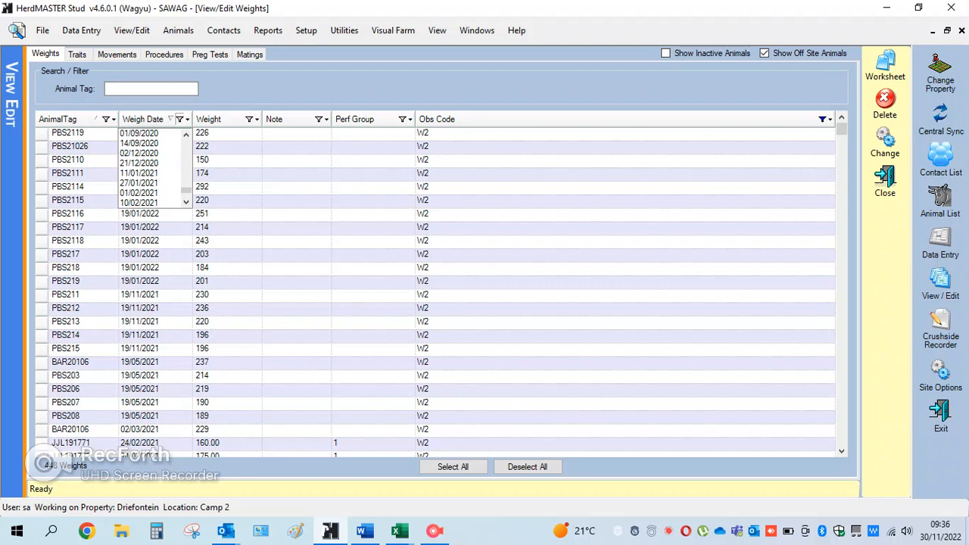
pyautogui.click(139, 163)
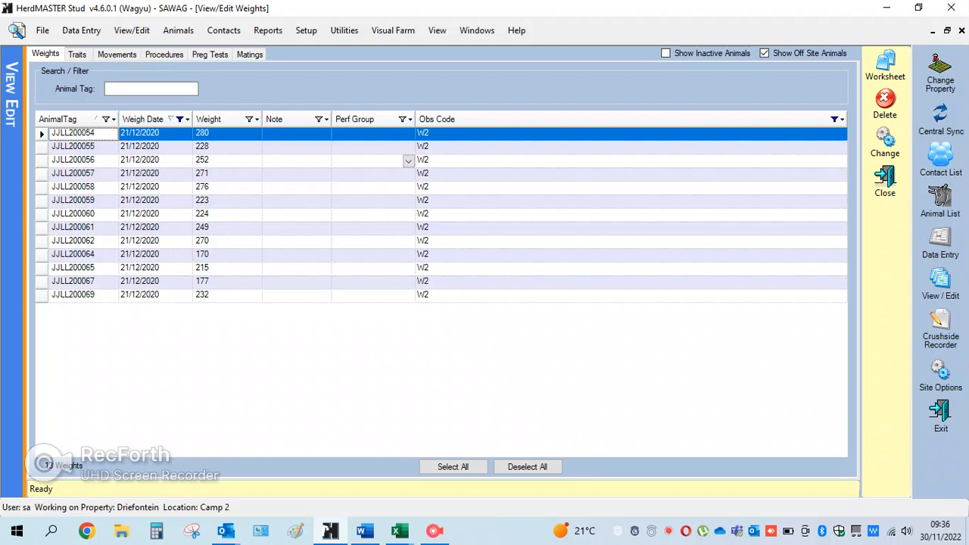
# - Select all the filtered weights and start a bulk change that sets their Obs Code to W4
pyautogui.click(453, 466)
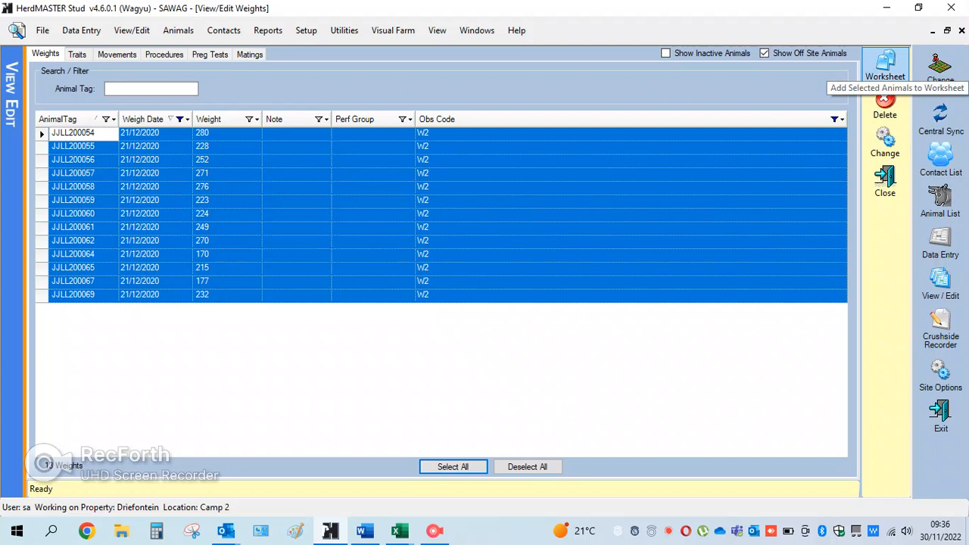
pyautogui.rightClick(227, 200)
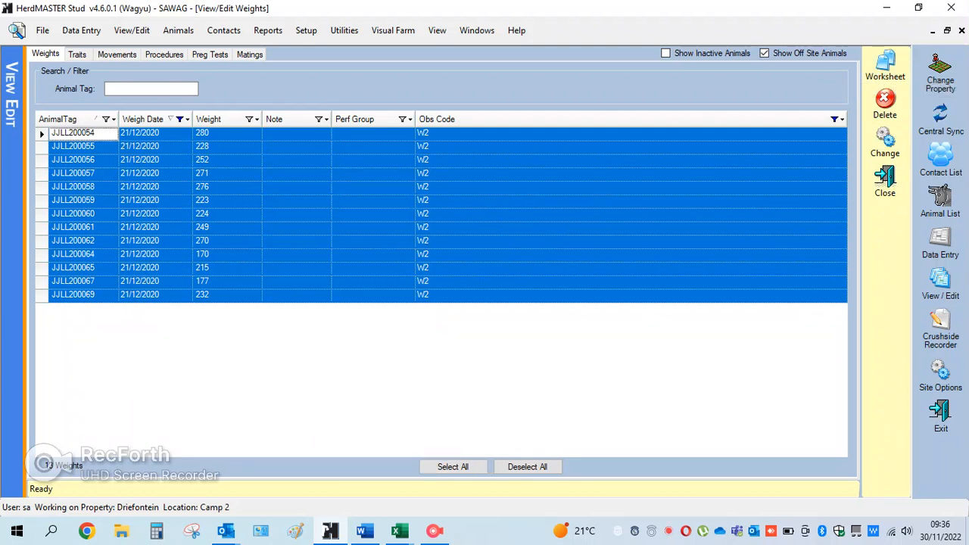
pyautogui.click(884, 147)
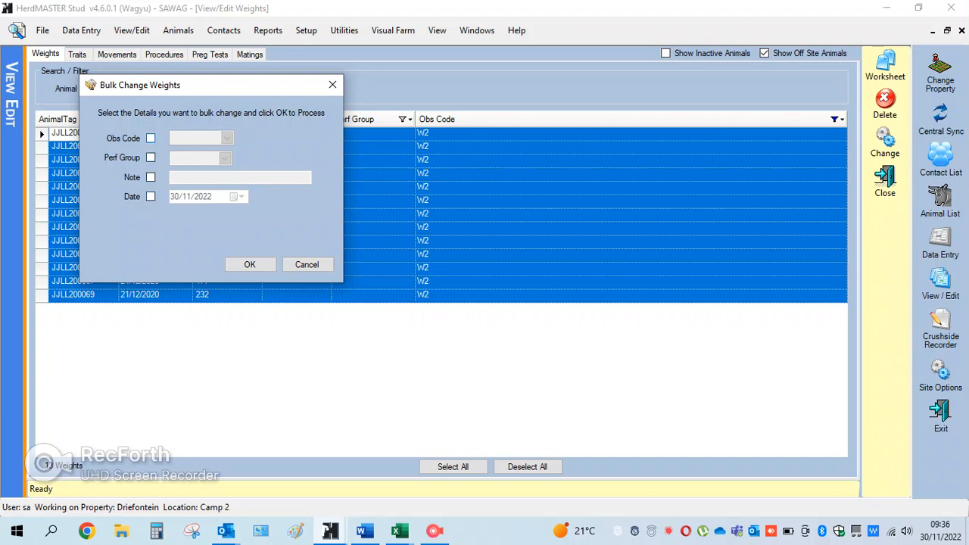
pyautogui.click(151, 138)
pyautogui.click(226, 138)
pyautogui.scroll(-5, 238, 215)
pyautogui.click(198, 235)
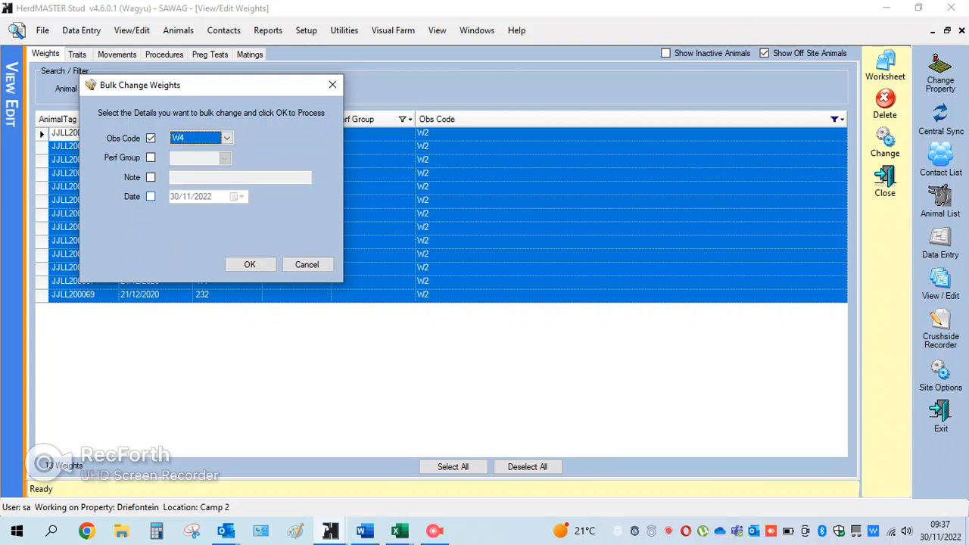
# - Include the date in the bulk change and set it to 30/12/2020, dismissing the incoming email notification
pyautogui.click(151, 196)
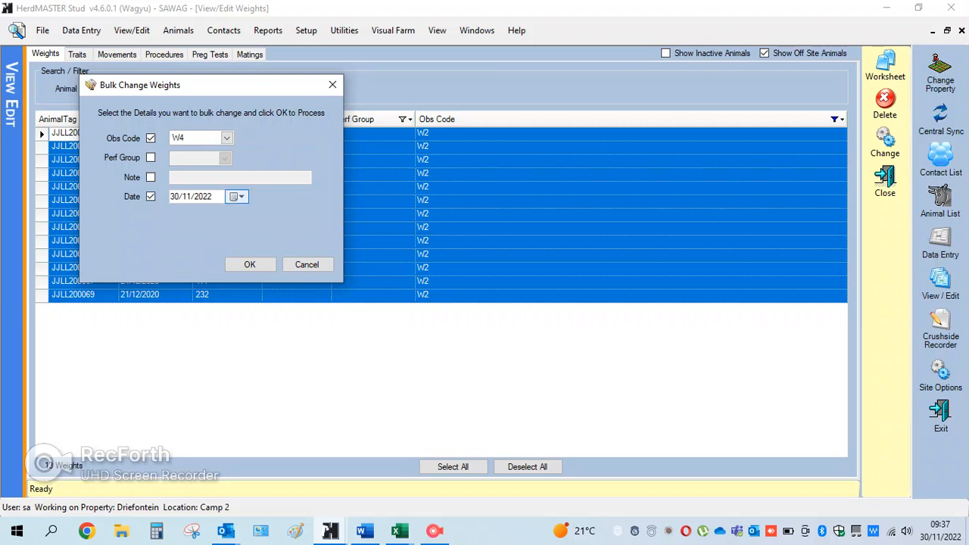
pyautogui.click(236, 196)
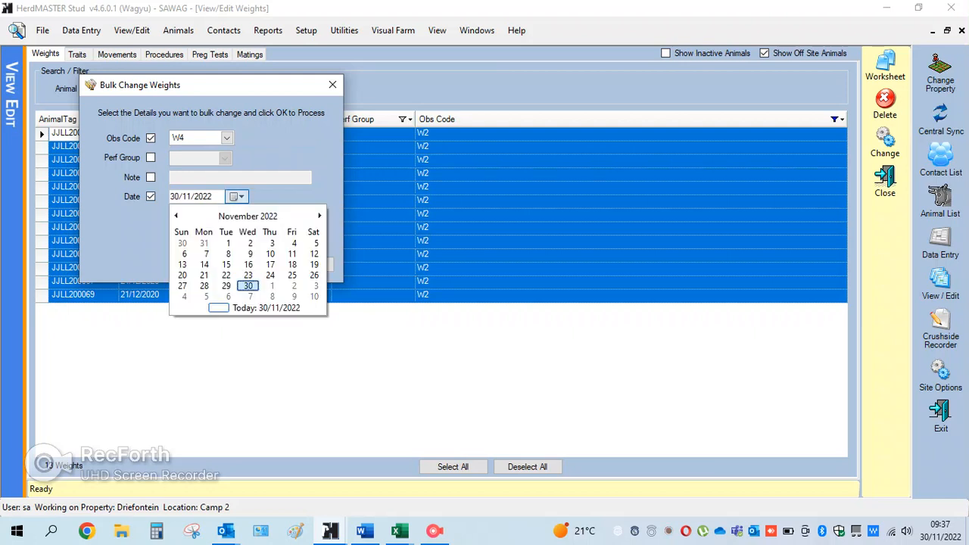
pyautogui.click(248, 216)
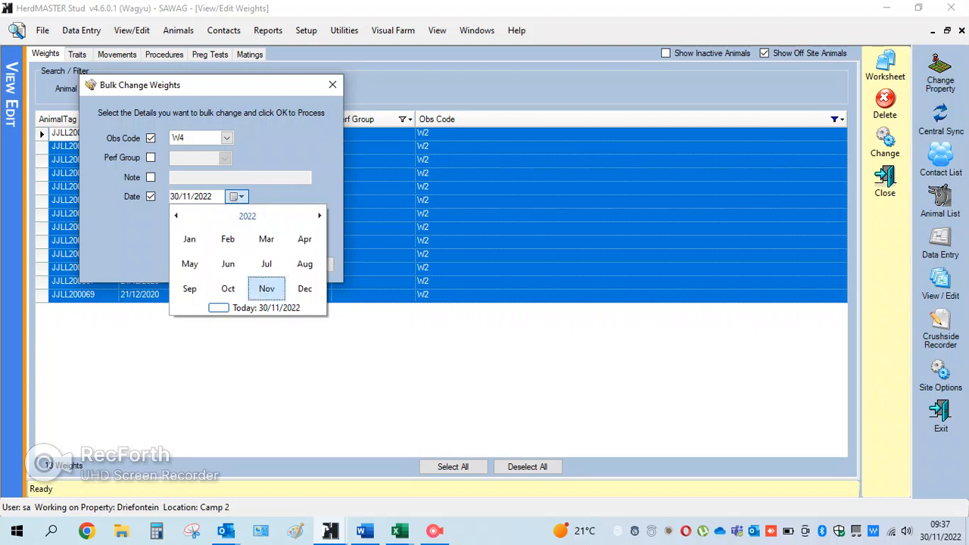
pyautogui.click(247, 216)
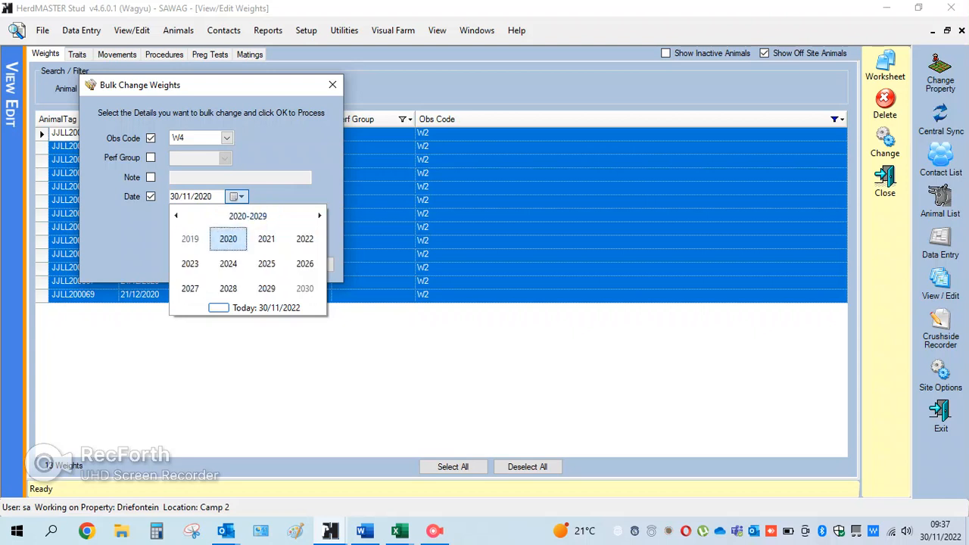
pyautogui.click(228, 238)
pyautogui.click(305, 289)
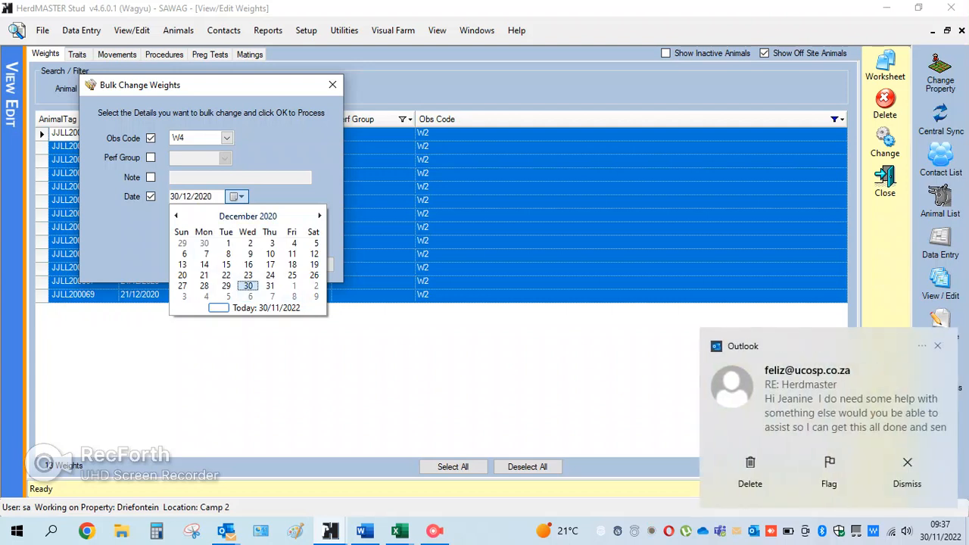
pyautogui.click(938, 346)
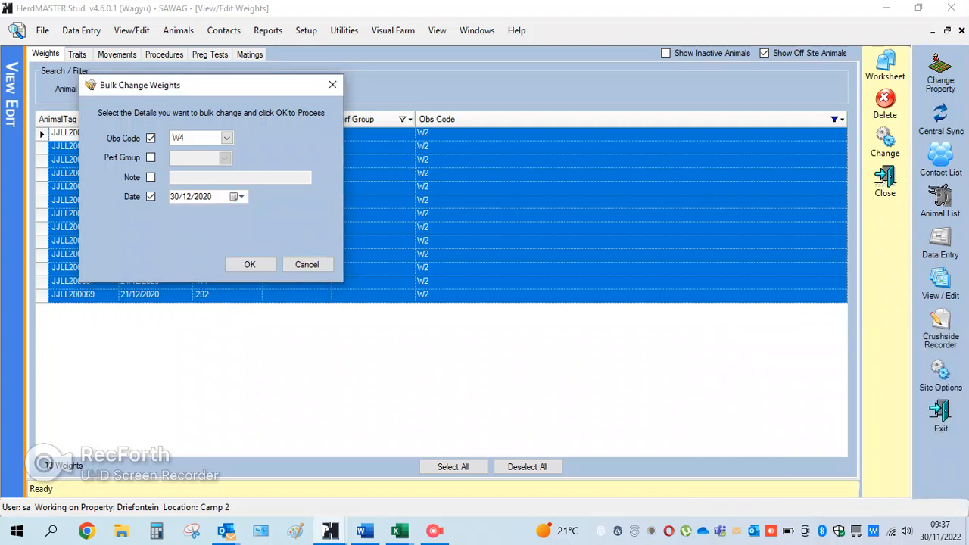
pyautogui.click(237, 196)
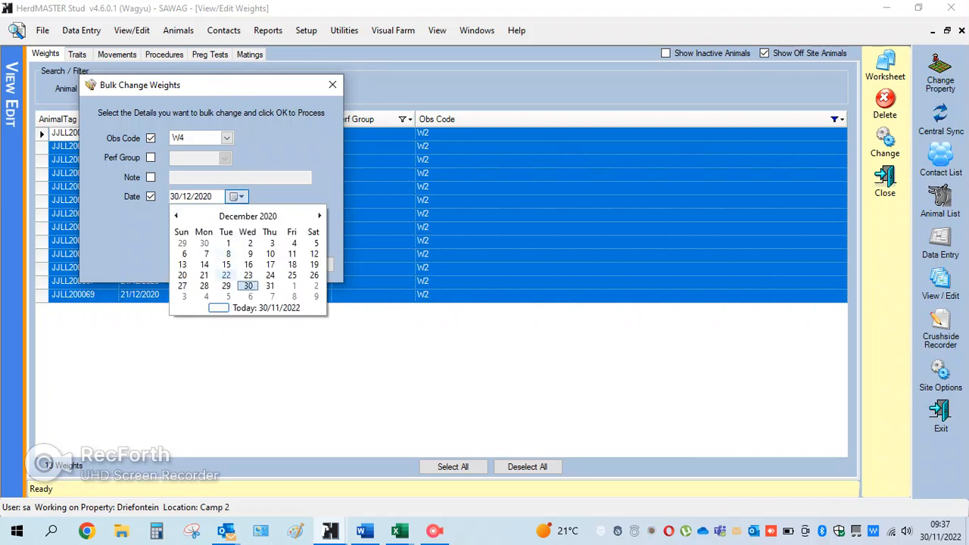
pyautogui.click(248, 285)
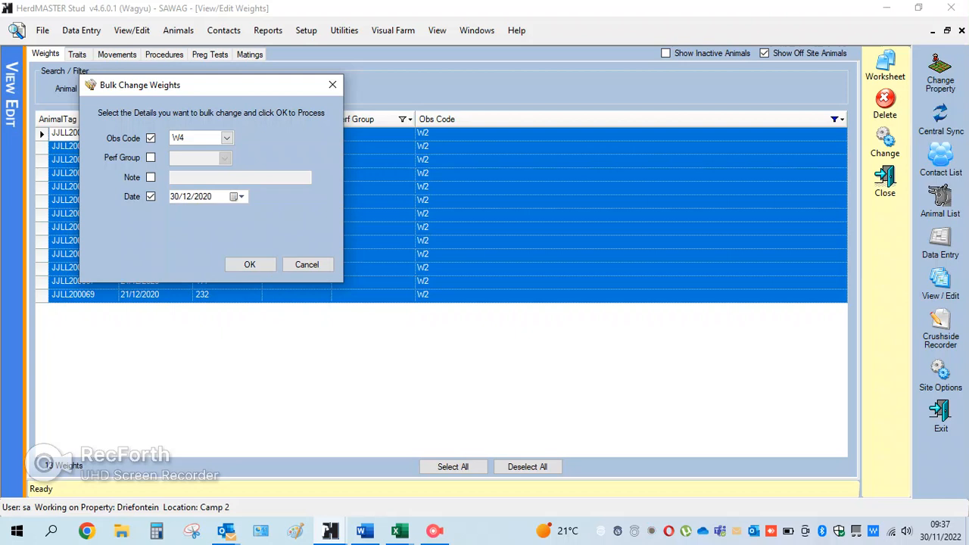
# - Apply the bulk change to the selected weight records and accept its confirmations
pyautogui.click(250, 264)
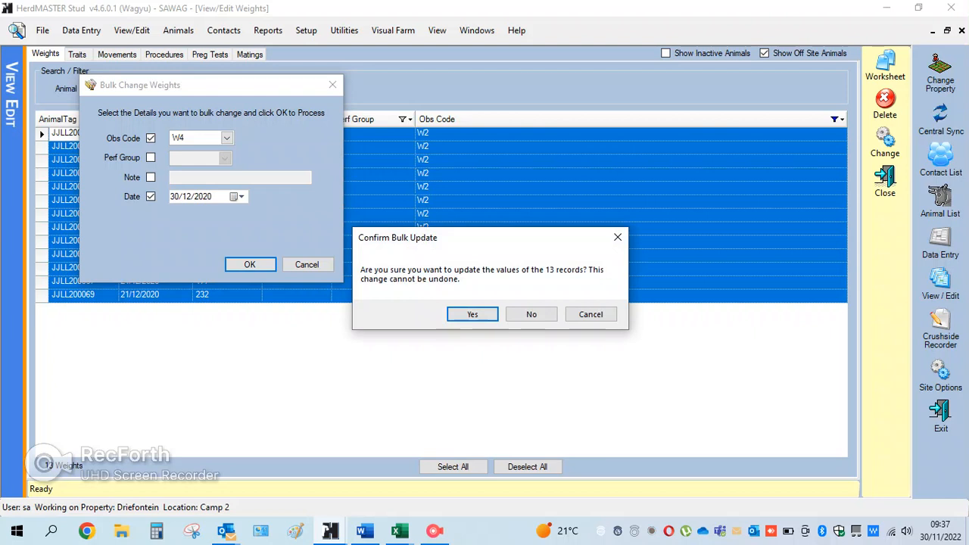
pyautogui.press('Return')
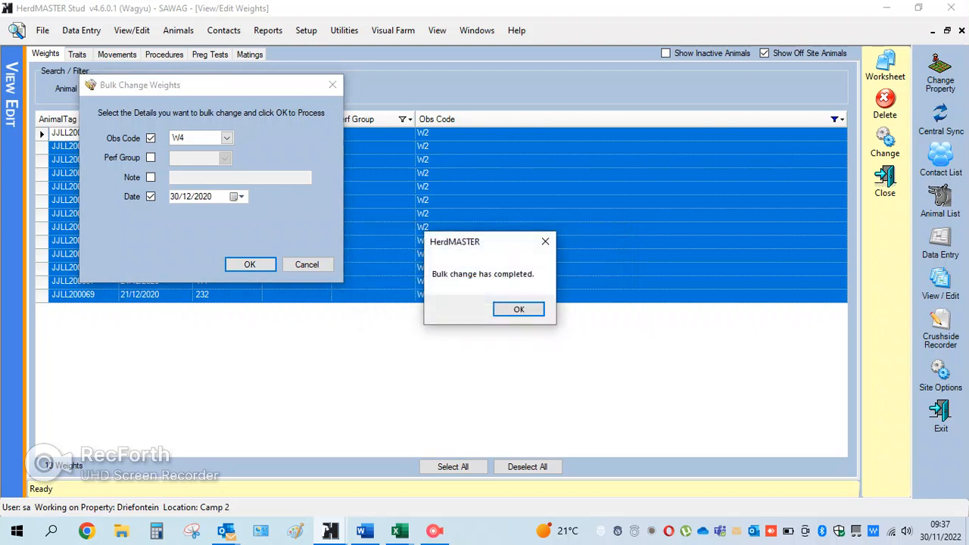
pyautogui.press('Return')
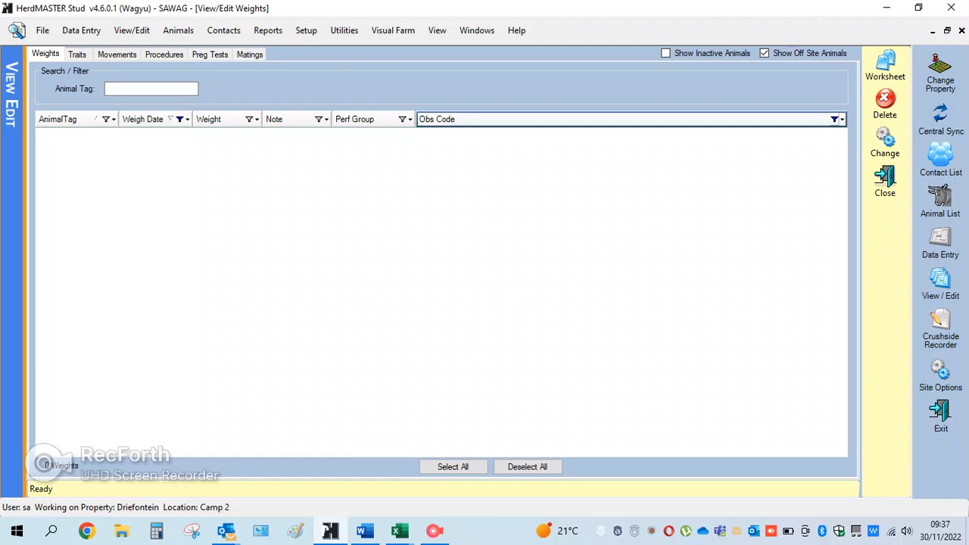
# - Reset the Weigh Date filter to show weights from all dates
pyautogui.click(836, 119)
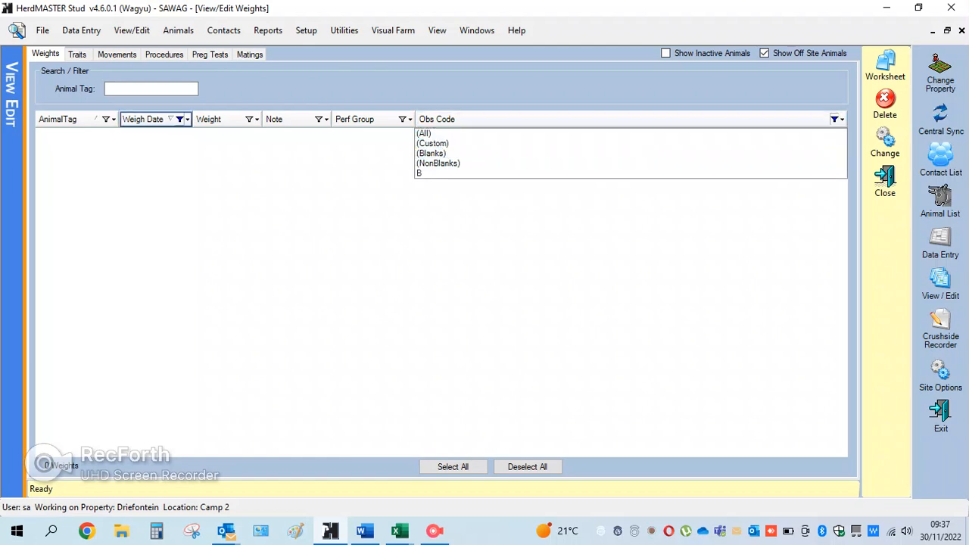
pyautogui.click(182, 119)
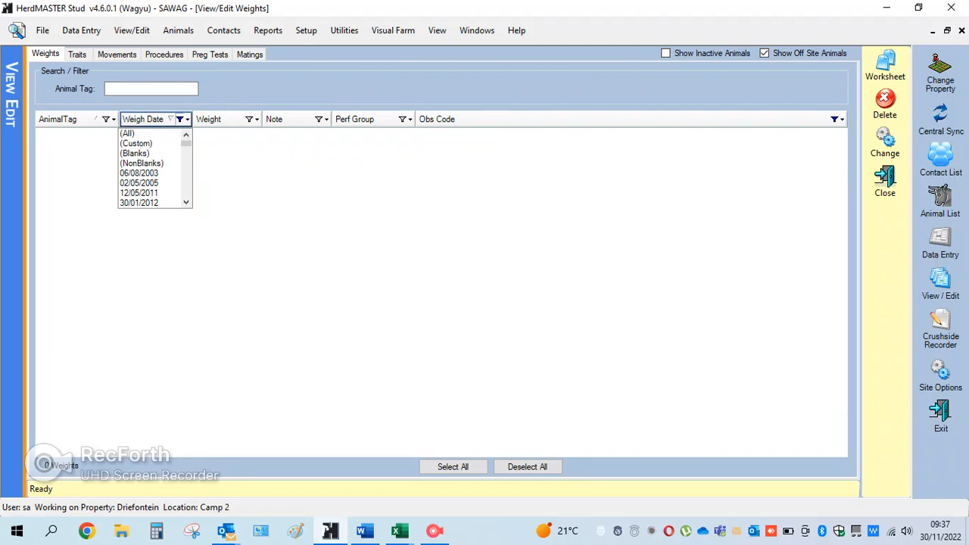
pyautogui.click(127, 133)
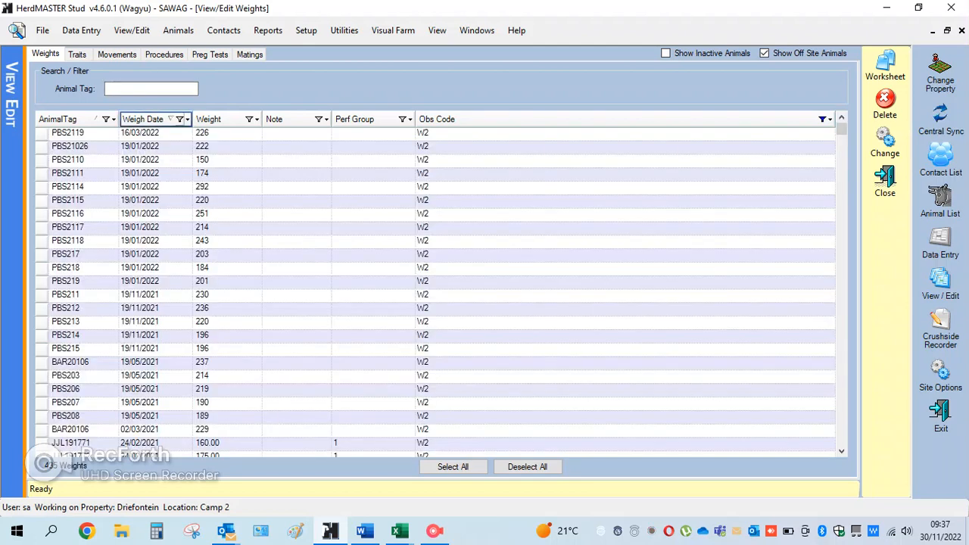
# - Filter the weights by Obs Code W4 and check the records with the weigh date 30/12/2020
pyautogui.click(825, 119)
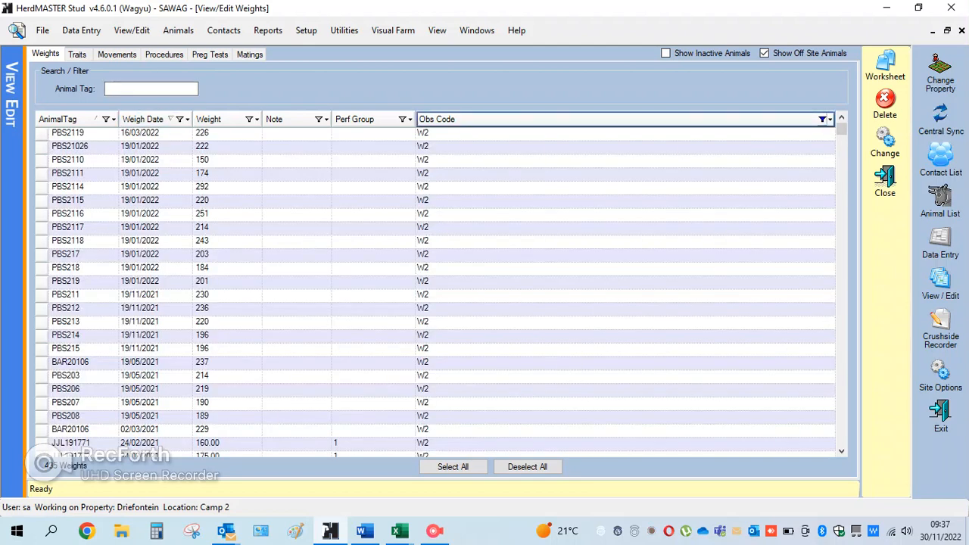
pyautogui.press('Down')
pyautogui.press('Down')
pyautogui.press('Down')
pyautogui.press('Down')
pyautogui.press('Down')
pyautogui.press('Down')
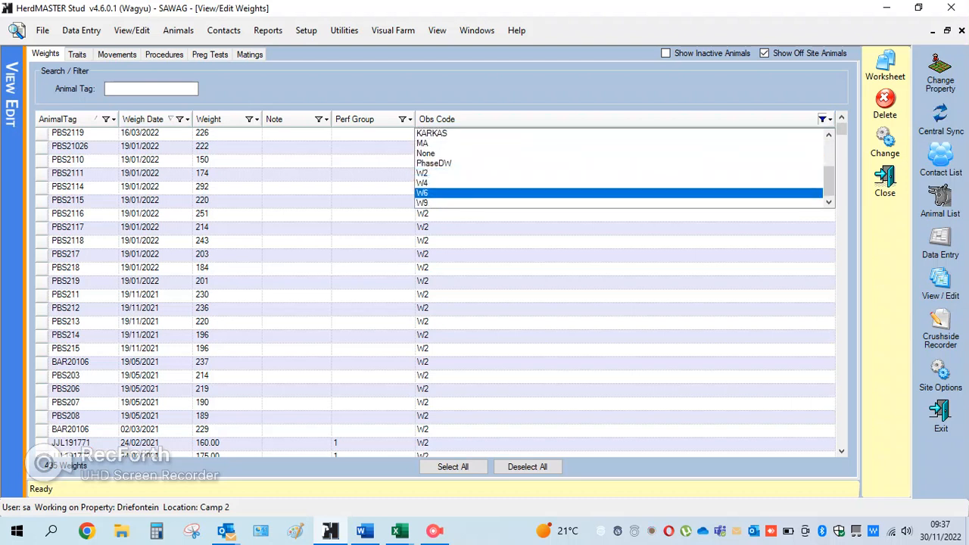
pyautogui.press('Return')
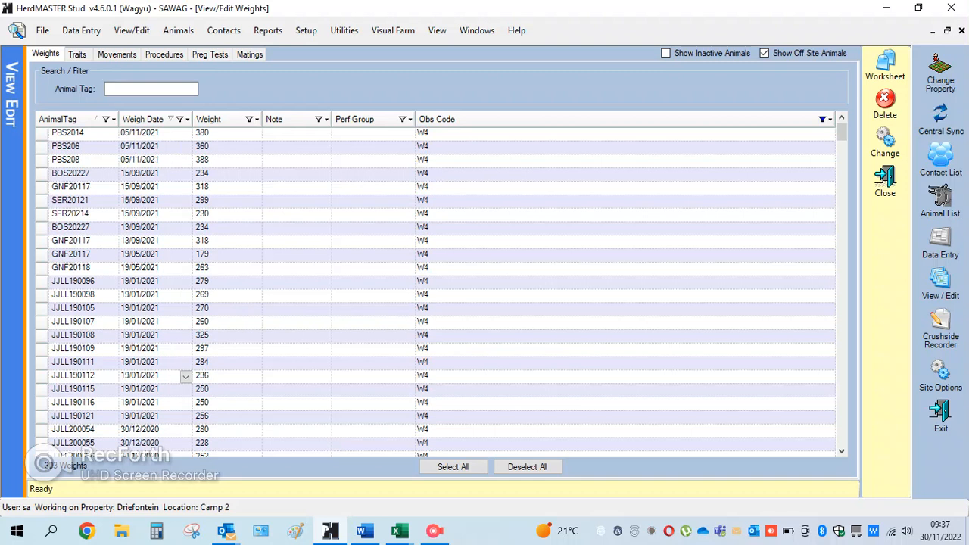
pyautogui.scroll(-3, 185, 377)
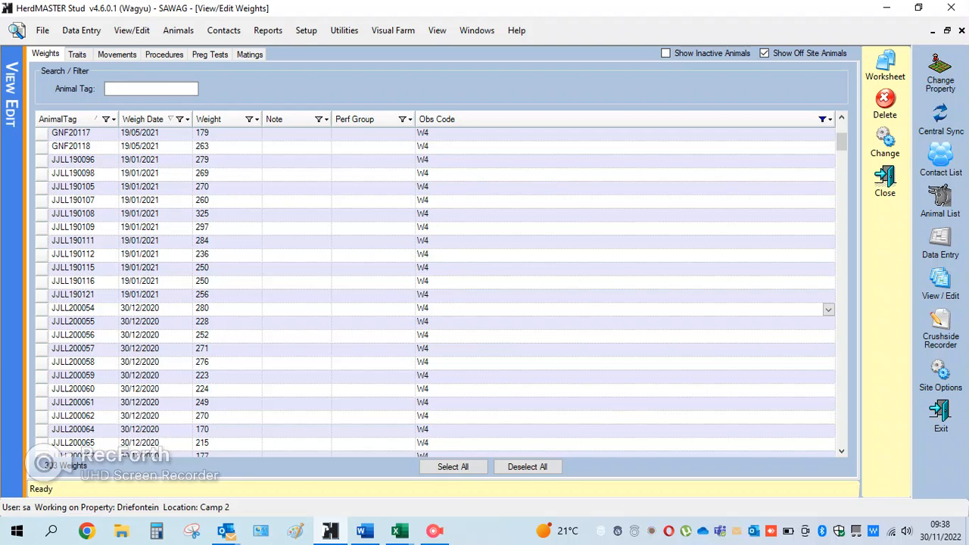
# - View the Traits, Movements, Procedures and Preg Tests records one after another
pyautogui.click(76, 54)
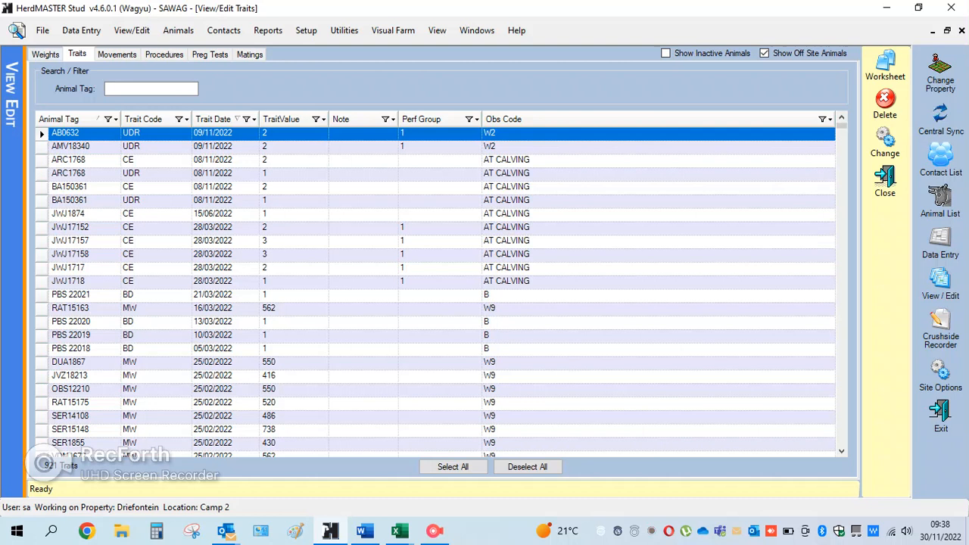
pyautogui.click(117, 54)
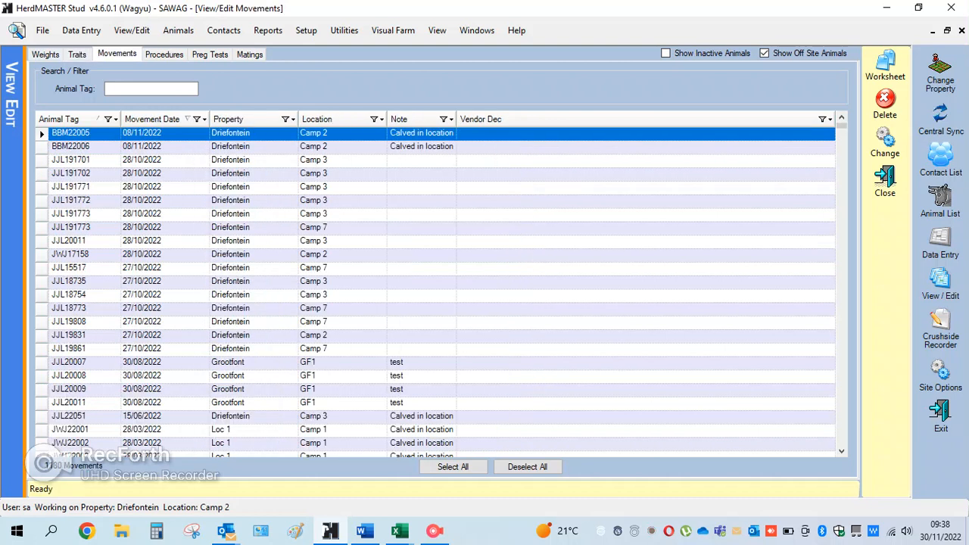
pyautogui.click(164, 55)
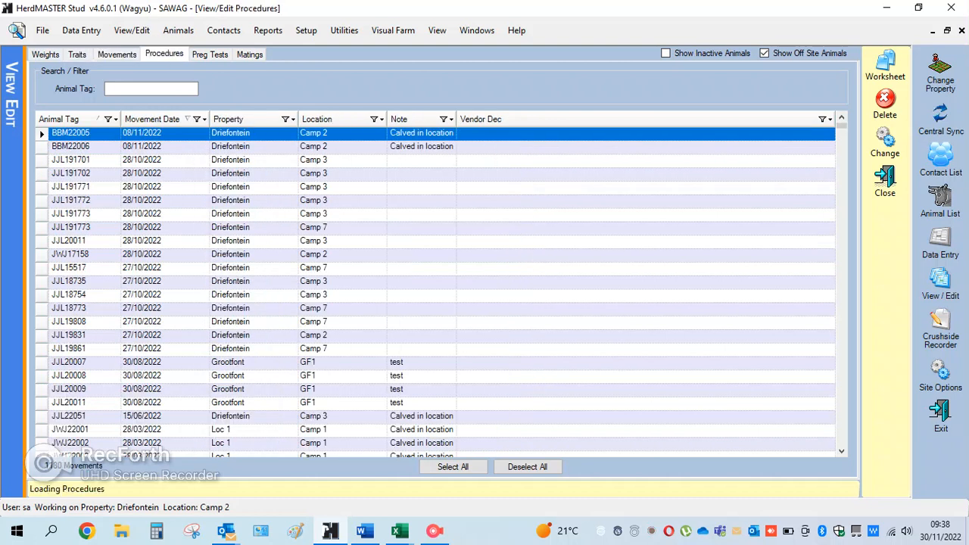
pyautogui.click(209, 54)
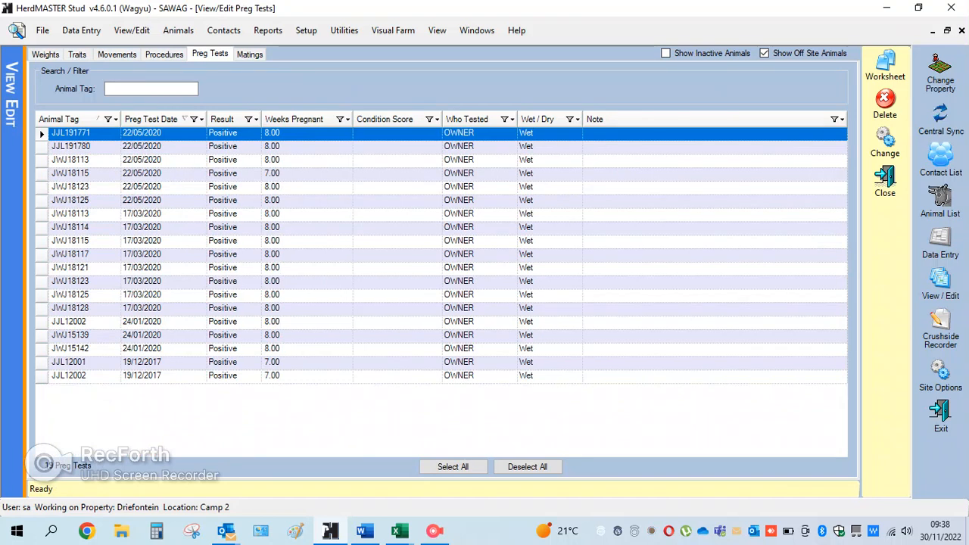
# - Open the Matings records and choose N (Natural) as the mating type for dam JWJ1225's 01/09/2022 mating
pyautogui.click(249, 55)
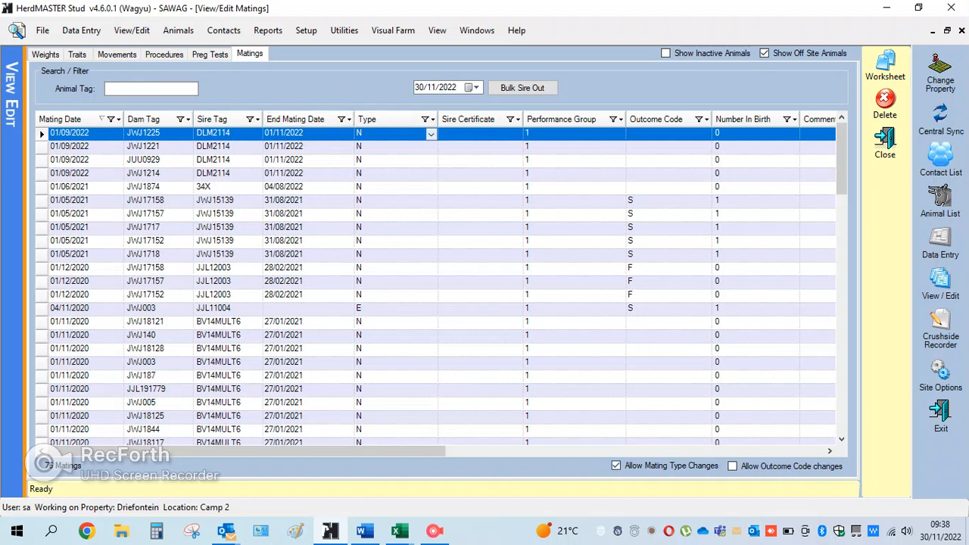
pyautogui.click(430, 134)
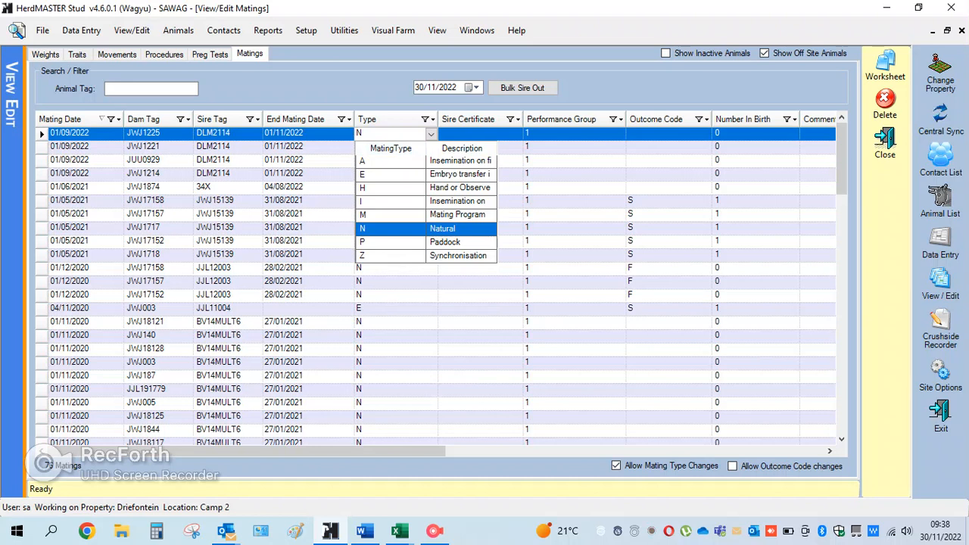
pyautogui.click(442, 228)
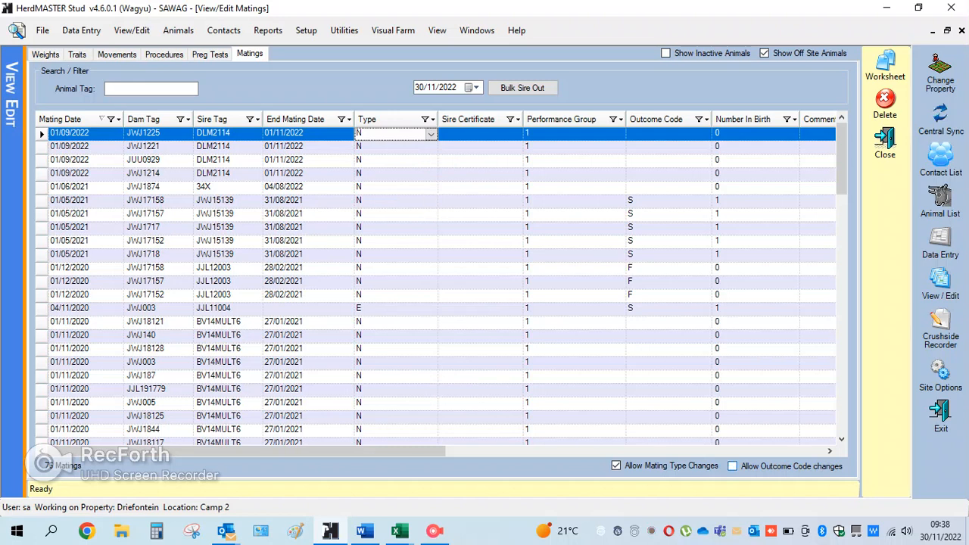
# - Allow outcome code changes and set the outcome code of dam JWJ17158's 01/05/2021 mating to blank
pyautogui.click(733, 465)
pyautogui.click(705, 201)
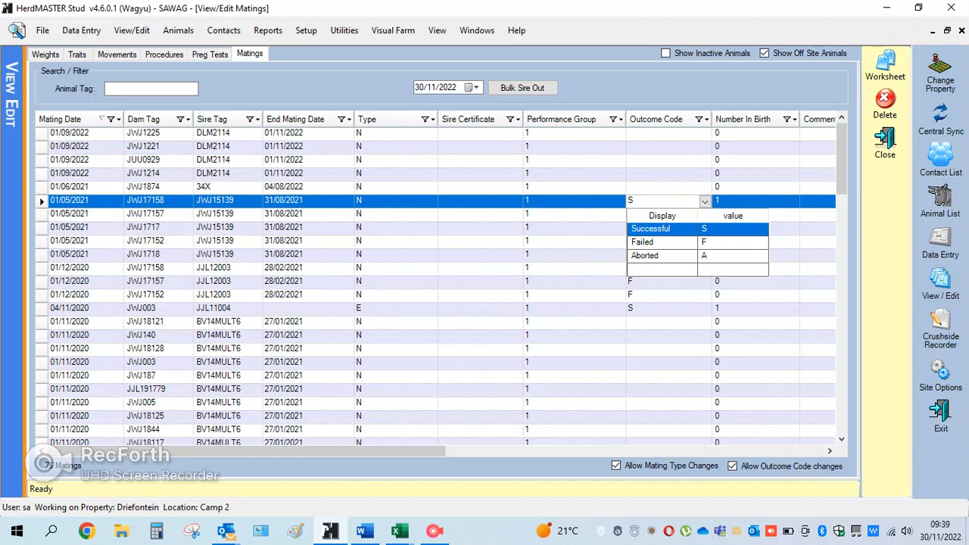
pyautogui.click(697, 269)
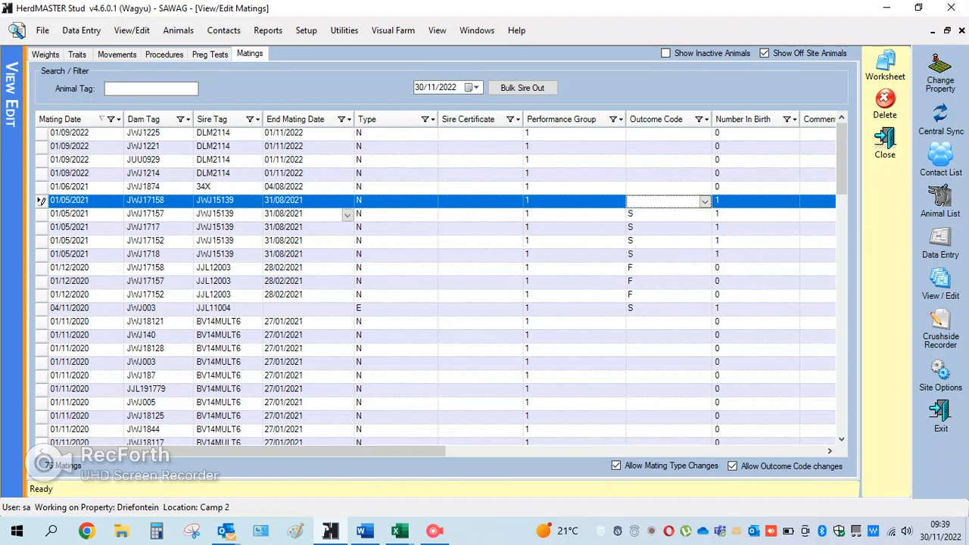